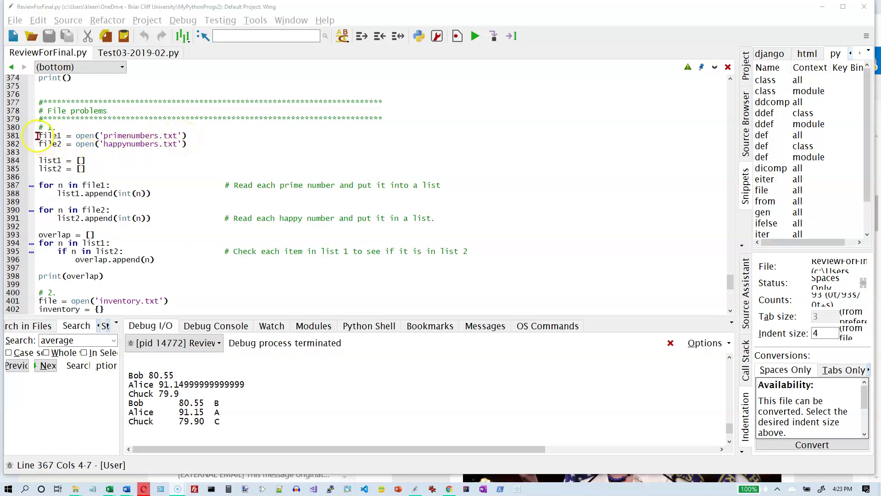
- Walk through the lines opening the prime and happy number files and initialising the empty lists
{"action": "left_click_drag", "start_coordinate": [39, 135], "coordinate": [187, 134]}
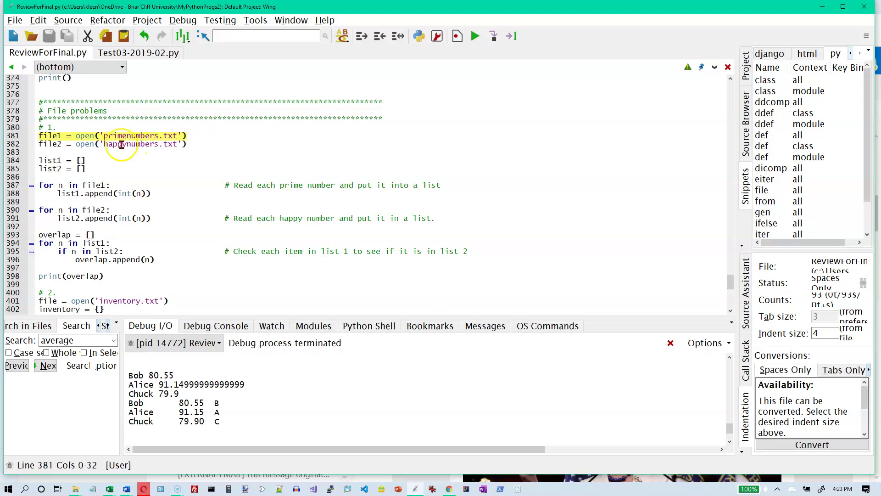
{"action": "left_click_drag", "start_coordinate": [39, 144], "coordinate": [188, 144]}
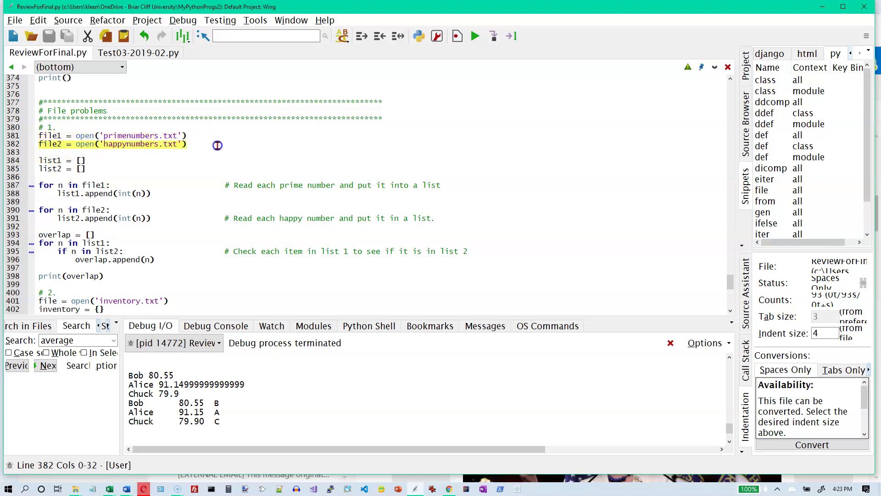
{"action": "mouse_move", "coordinate": [39, 161]}
{"action": "left_mouse_down"}
{"action": "mouse_move", "coordinate": [85, 161]}
{"action": "mouse_move", "coordinate": [86, 169]}
{"action": "left_mouse_up"}
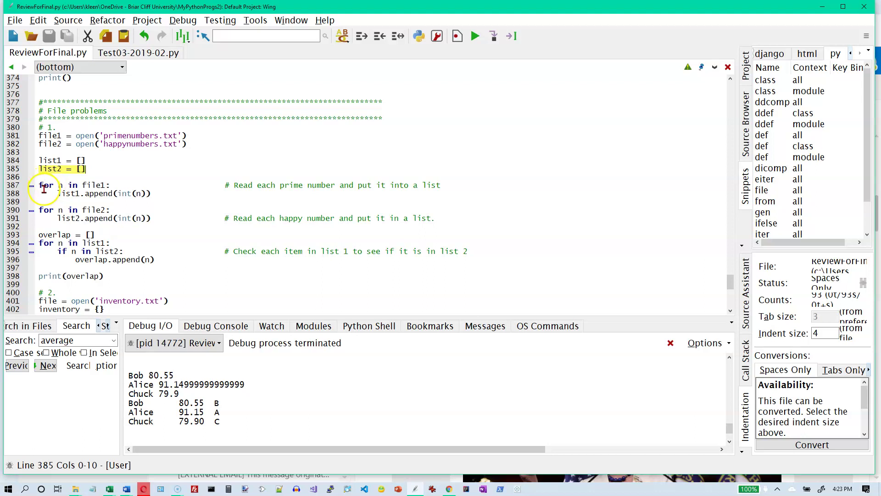
{"action": "left_click_drag", "start_coordinate": [39, 185], "coordinate": [119, 185]}
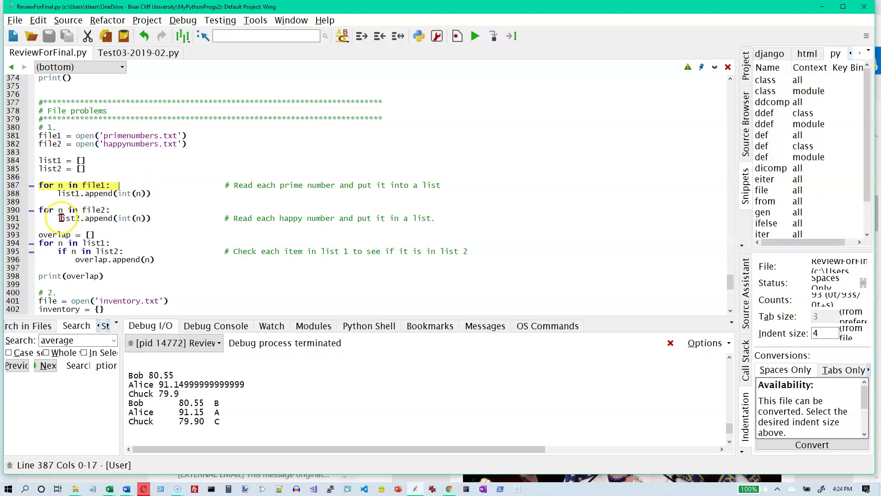
{"action": "scroll", "coordinate": [69, 214], "scroll_direction": "down", "scroll_amount": 1}
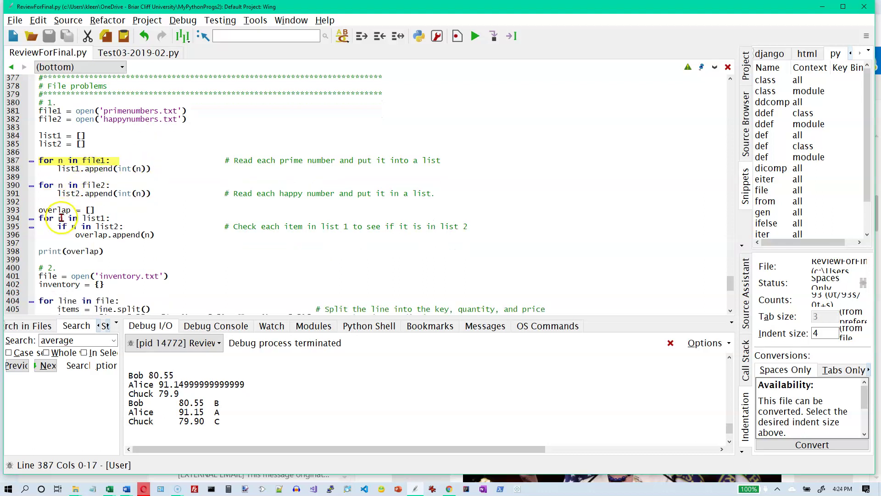
- Explain the overlap loop that keeps list1 numbers also found in list2, then prints them
{"action": "left_click", "coordinate": [93, 210]}
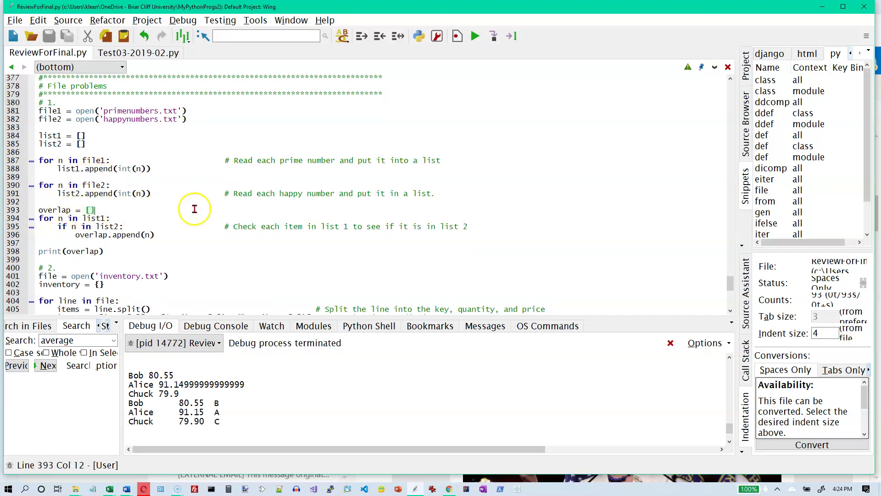
{"action": "left_click", "coordinate": [46, 218]}
{"action": "left_click_drag", "start_coordinate": [40, 218], "coordinate": [113, 219]}
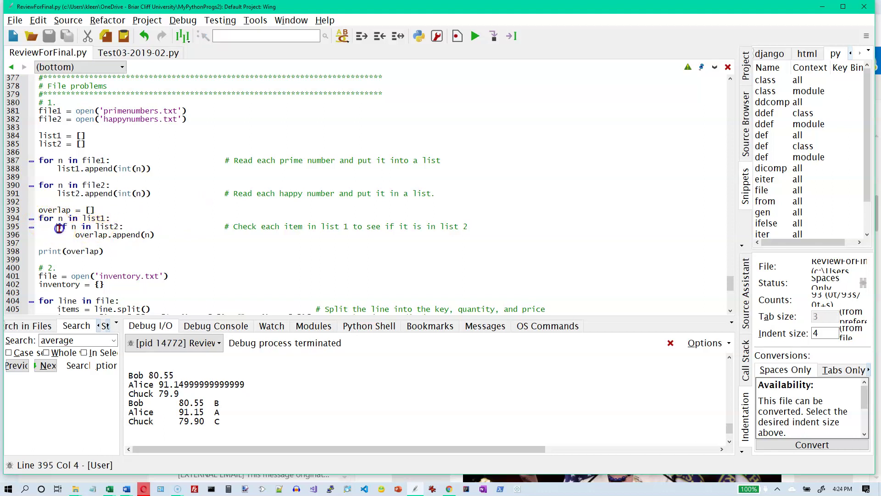
{"action": "left_click_drag", "start_coordinate": [58, 226], "coordinate": [131, 227]}
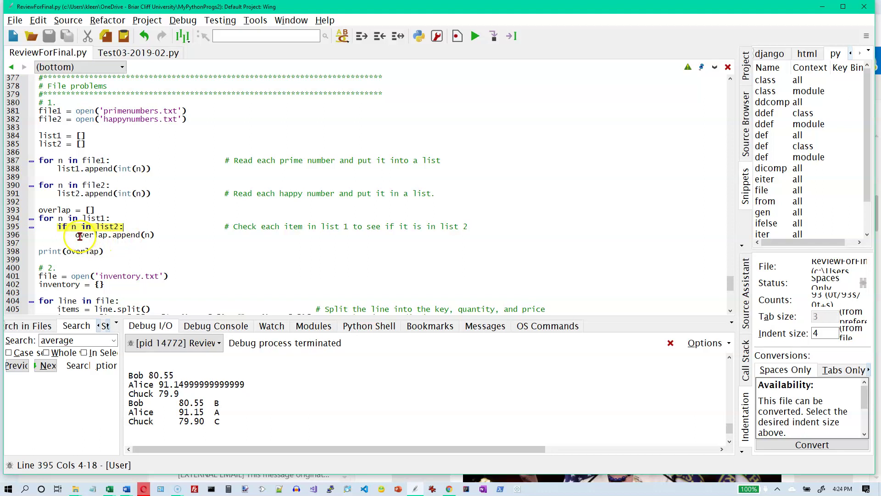
{"action": "left_click", "coordinate": [114, 251]}
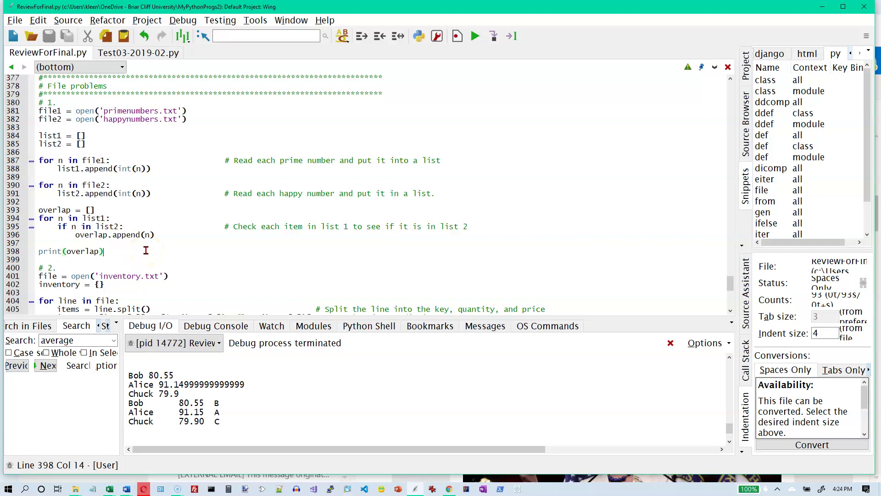
{"action": "scroll", "coordinate": [146, 250], "scroll_direction": "down", "scroll_amount": 4}
{"action": "scroll", "coordinate": [147, 251], "scroll_direction": "down", "scroll_amount": 4}
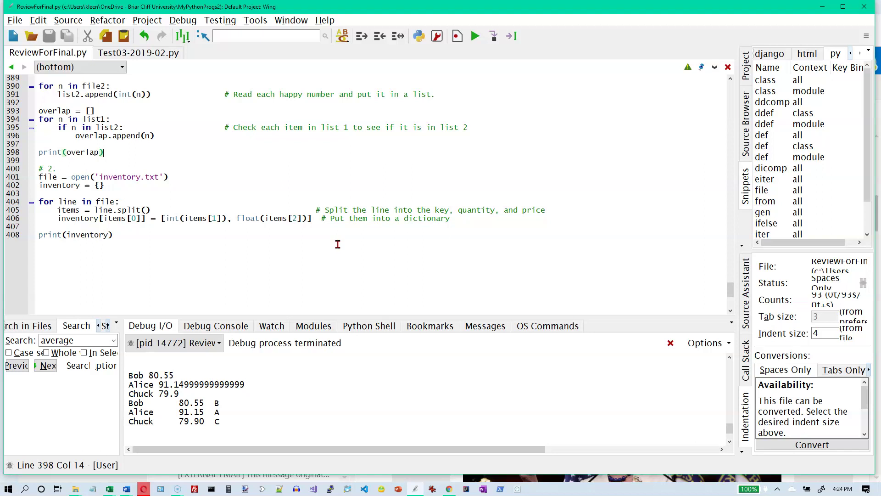
- Walk through opening inventory.txt, the empty inventory dictionary, and splitting each line into items
{"action": "left_click", "coordinate": [166, 177]}
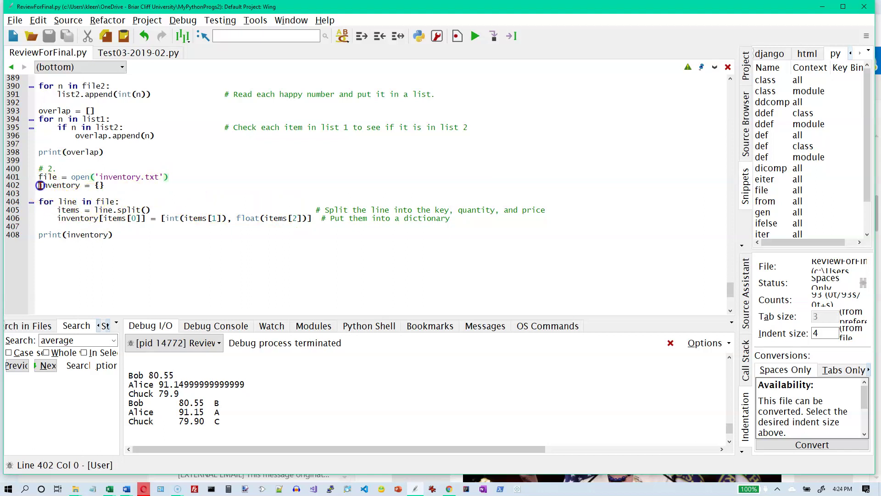
{"action": "left_click_drag", "start_coordinate": [39, 184], "coordinate": [119, 187]}
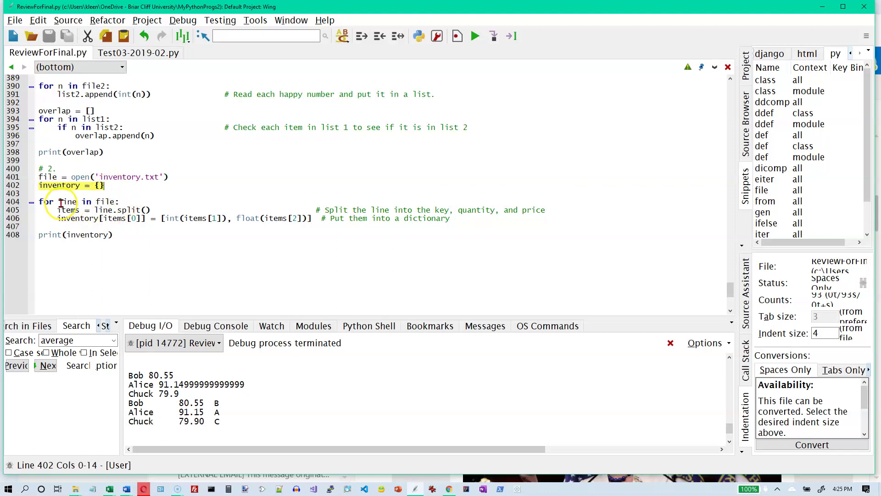
{"action": "left_click", "coordinate": [95, 209]}
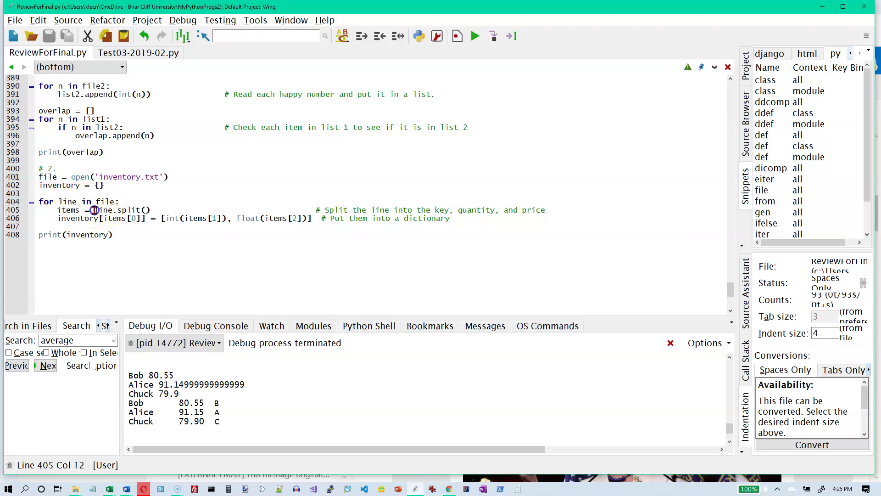
{"action": "left_click_drag", "start_coordinate": [95, 210], "coordinate": [155, 209]}
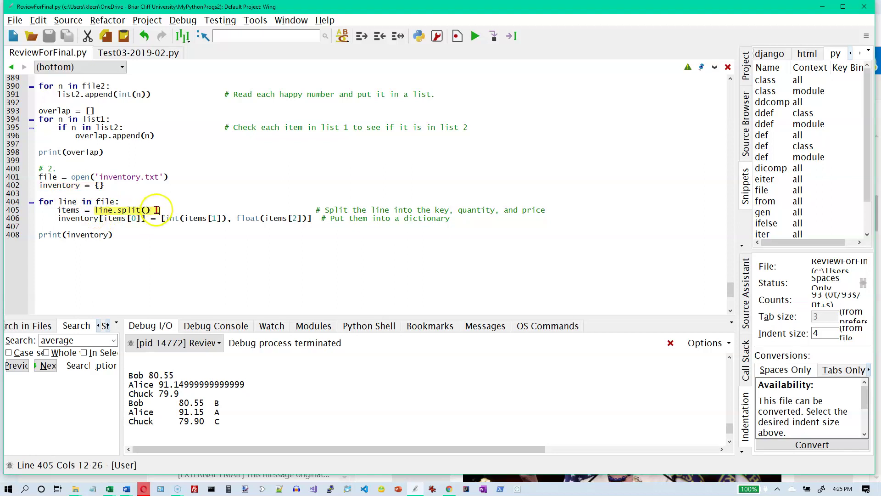
{"action": "left_click", "coordinate": [59, 210]}
{"action": "double_click", "coordinate": [67, 210]}
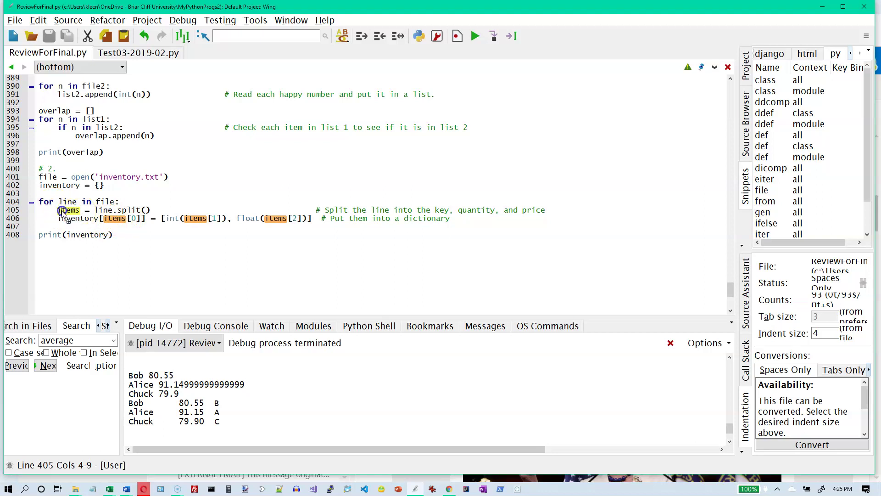
{"action": "left_click", "coordinate": [80, 209]}
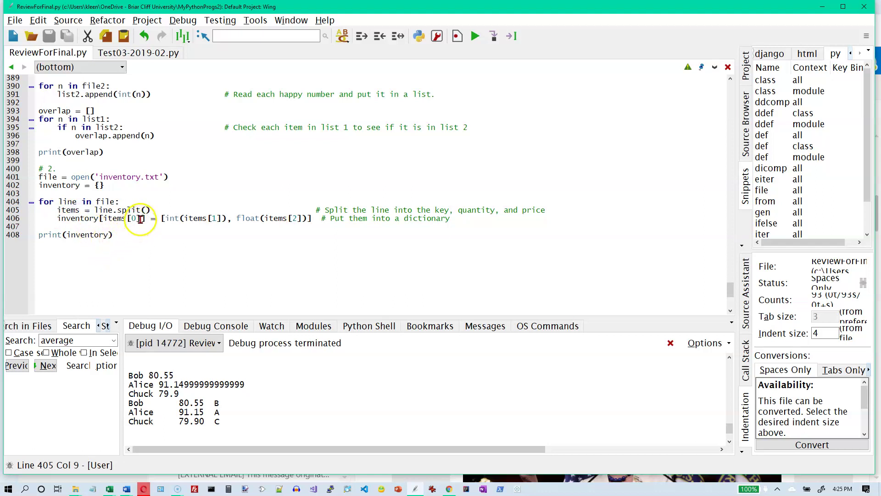
- Explain the dictionary entry: key items[0], integer quantity items[1], float price items[2]
{"action": "left_click_drag", "start_coordinate": [141, 219], "coordinate": [103, 218]}
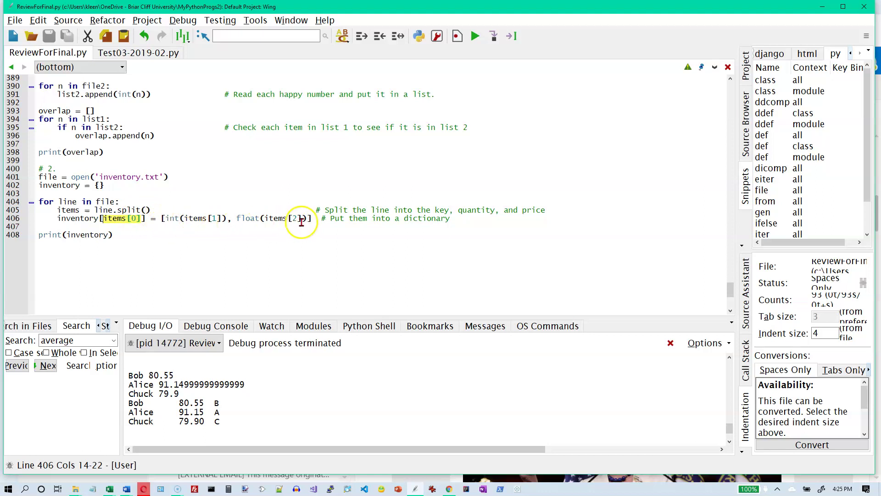
{"action": "left_click_drag", "start_coordinate": [162, 219], "coordinate": [232, 218]}
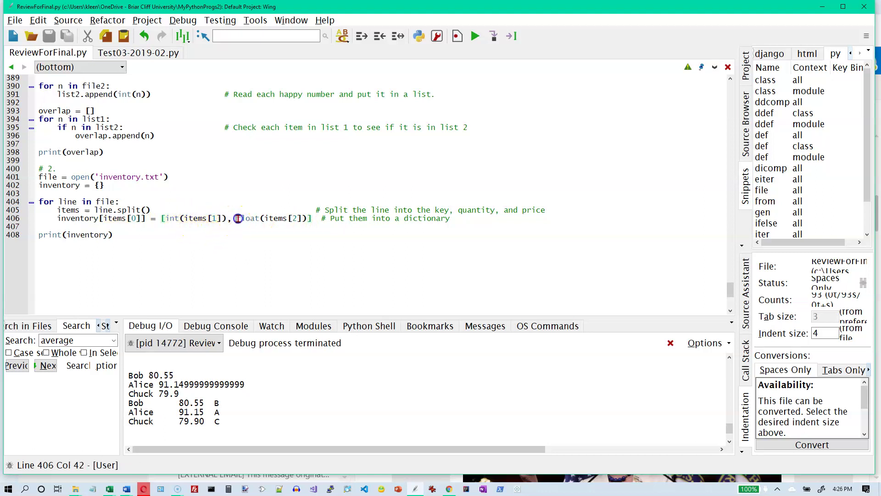
{"action": "left_click_drag", "start_coordinate": [236, 218], "coordinate": [296, 218]}
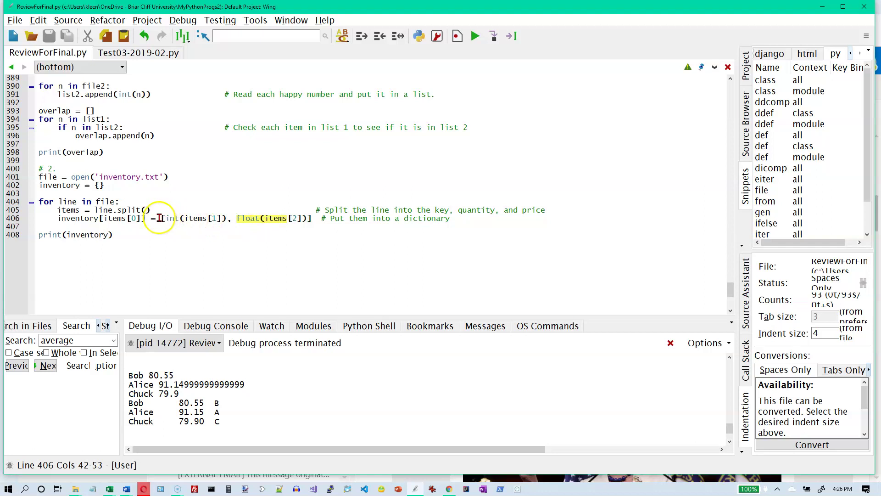
{"action": "left_click_drag", "start_coordinate": [165, 219], "coordinate": [310, 218]}
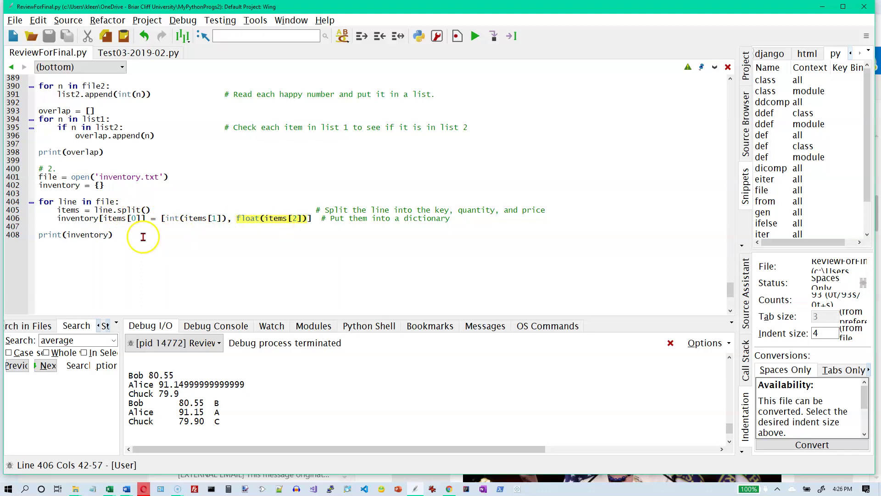
{"action": "left_click_drag", "start_coordinate": [100, 218], "coordinate": [142, 218]}
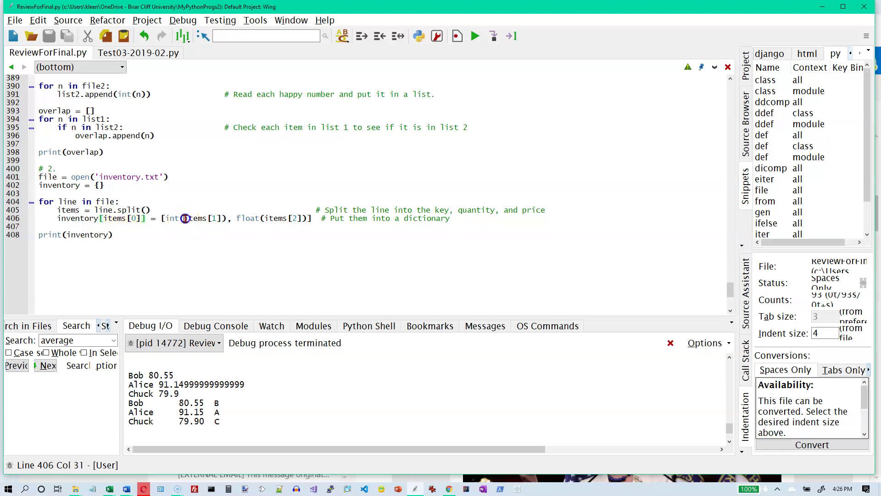
{"action": "left_click_drag", "start_coordinate": [184, 218], "coordinate": [225, 218]}
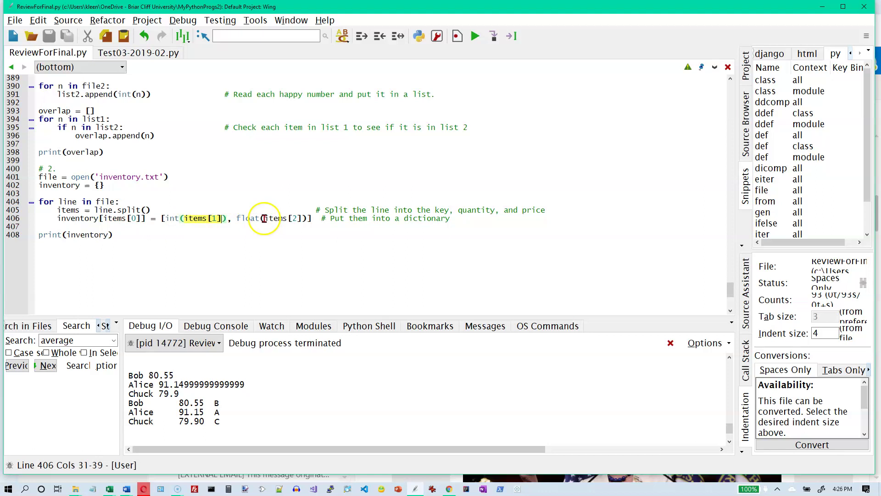
{"action": "left_click_drag", "start_coordinate": [263, 218], "coordinate": [281, 219]}
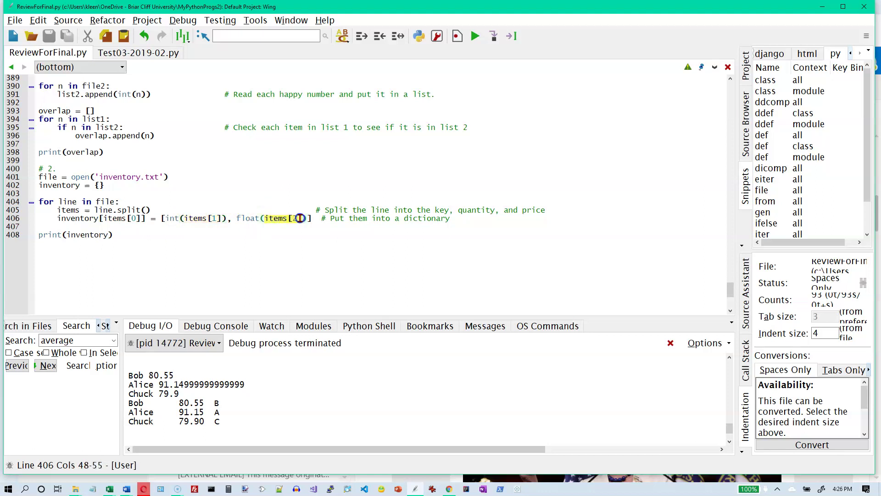
- Run ReviewForFinal.py with the default Debug Environment settings
{"action": "left_click", "coordinate": [127, 235]}
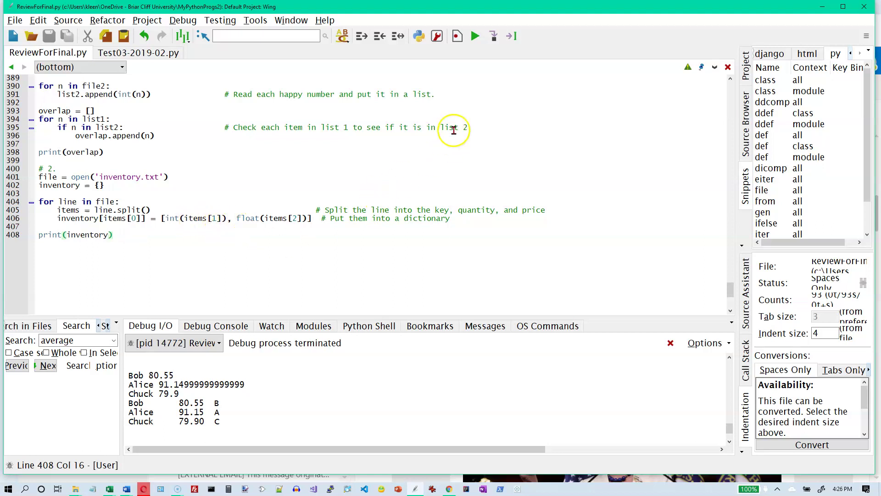
{"action": "left_click", "coordinate": [475, 36]}
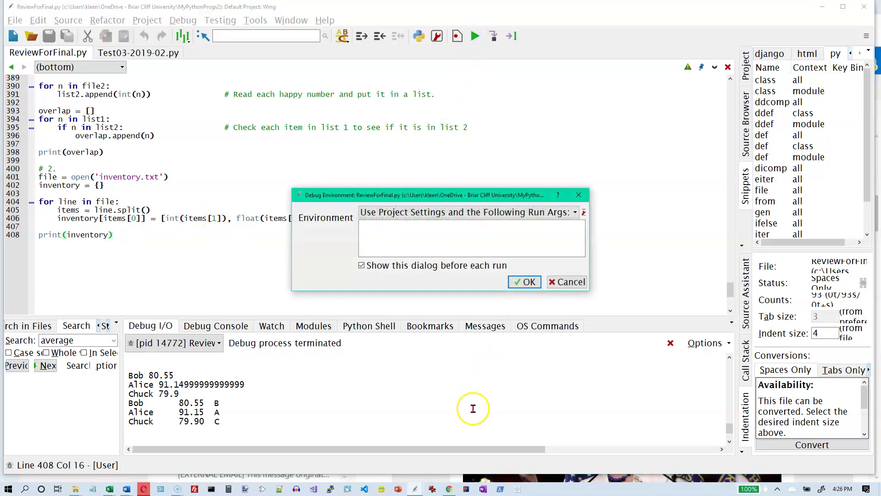
{"action": "left_click", "coordinate": [520, 283]}
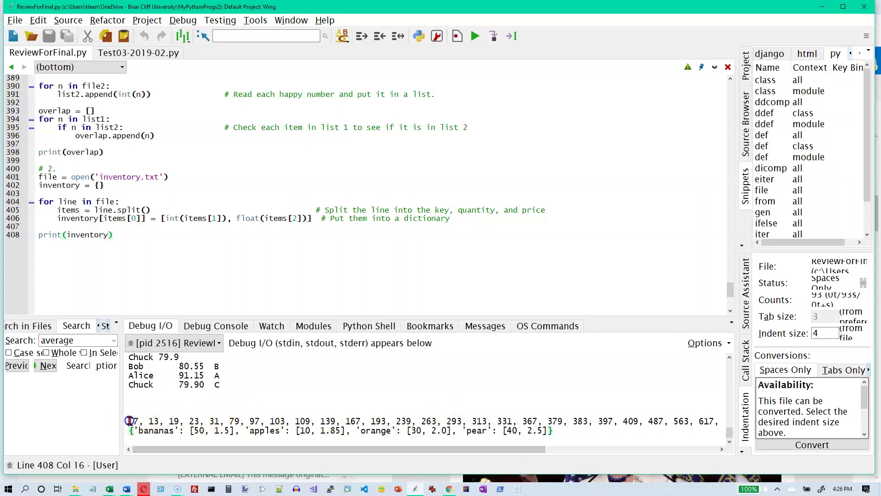
{"action": "scroll", "coordinate": [130, 277], "scroll_direction": "up", "scroll_amount": 3}
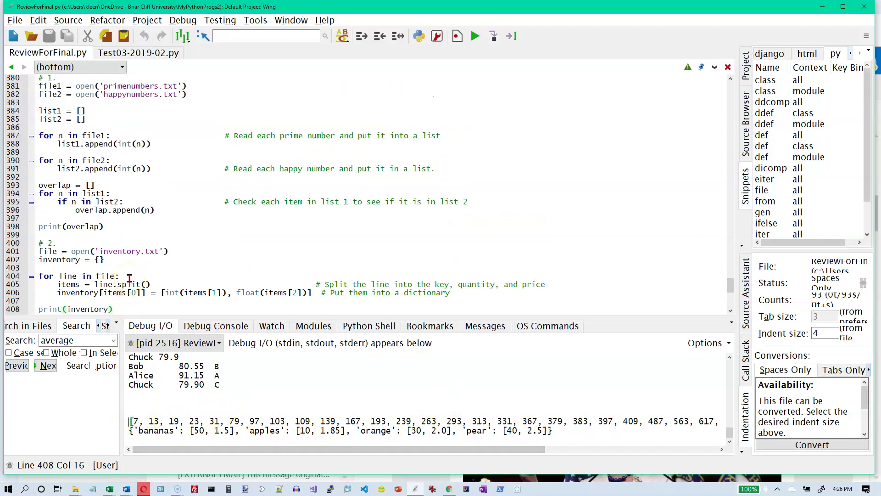
{"action": "left_click_drag", "start_coordinate": [65, 227], "coordinate": [81, 226]}
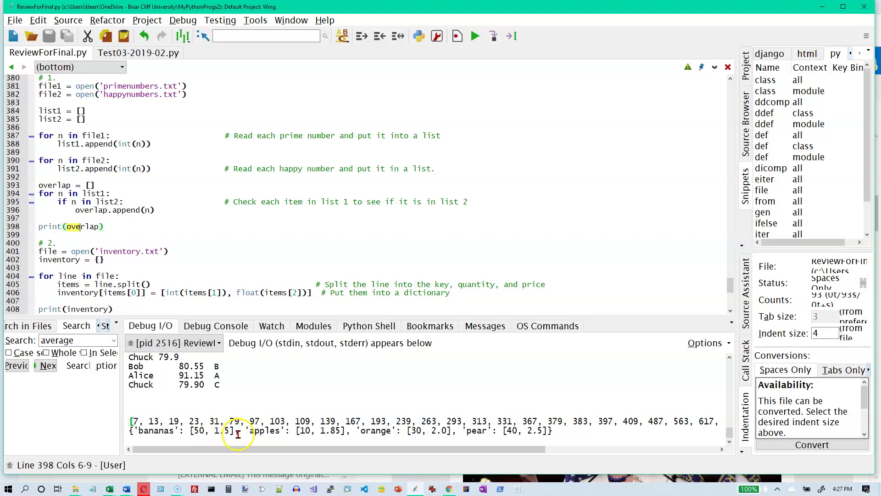
{"action": "left_click_drag", "start_coordinate": [238, 432], "coordinate": [146, 433]}
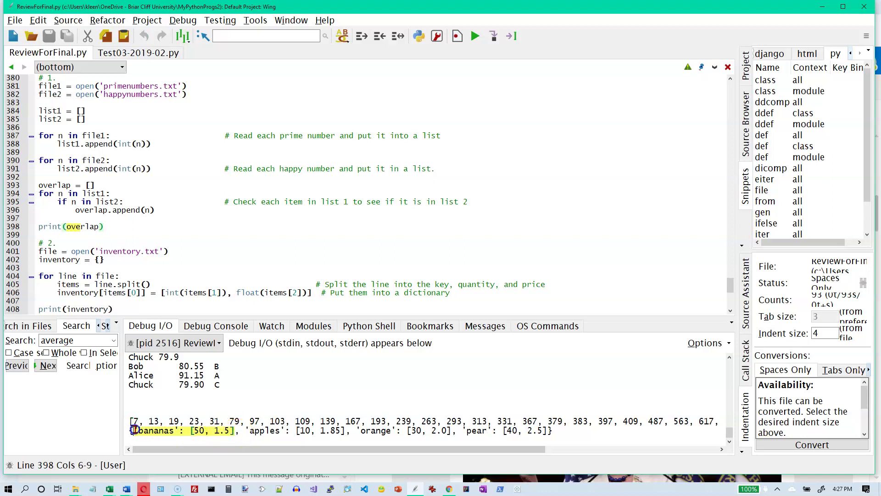
{"action": "left_click_drag", "start_coordinate": [247, 431], "coordinate": [303, 430]}
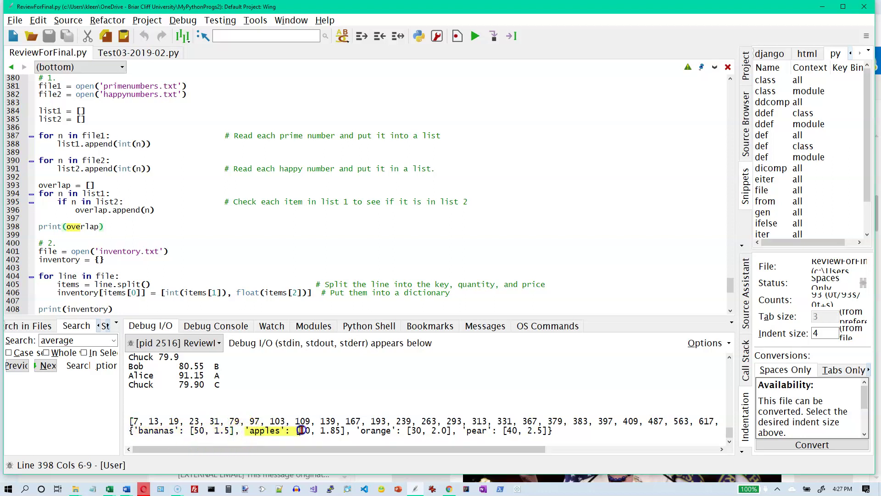